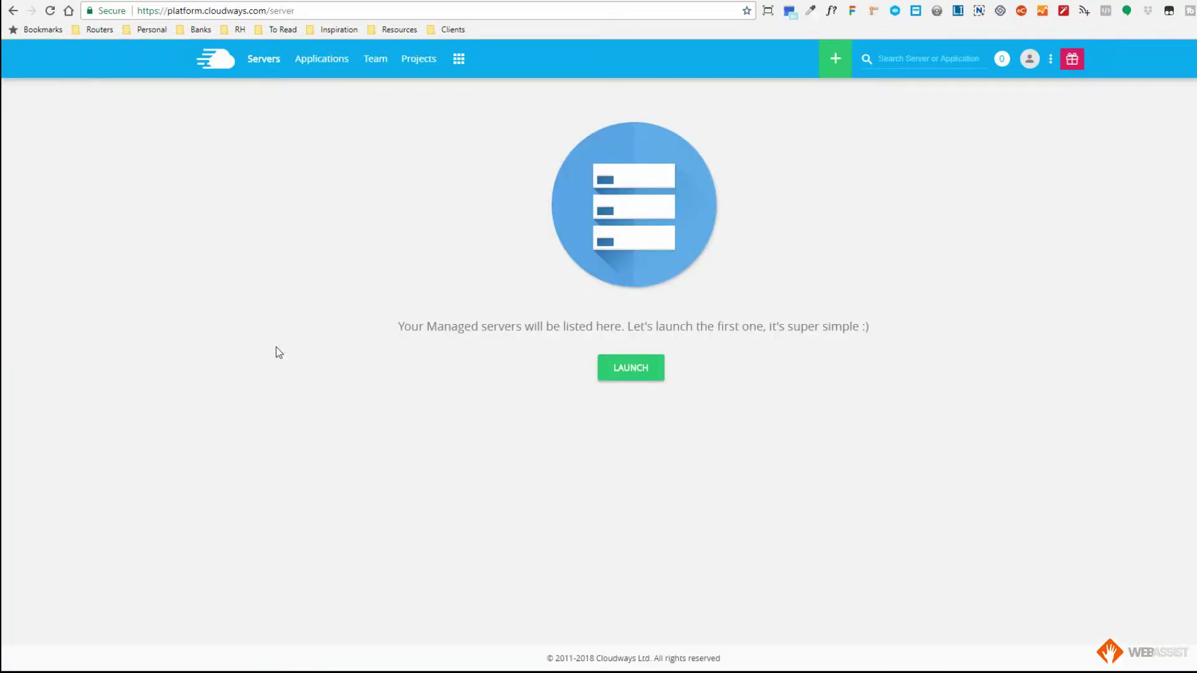
Start launching the first managed server and choose WordPress Version 4.9.2 as its application.
left_click(629, 368)
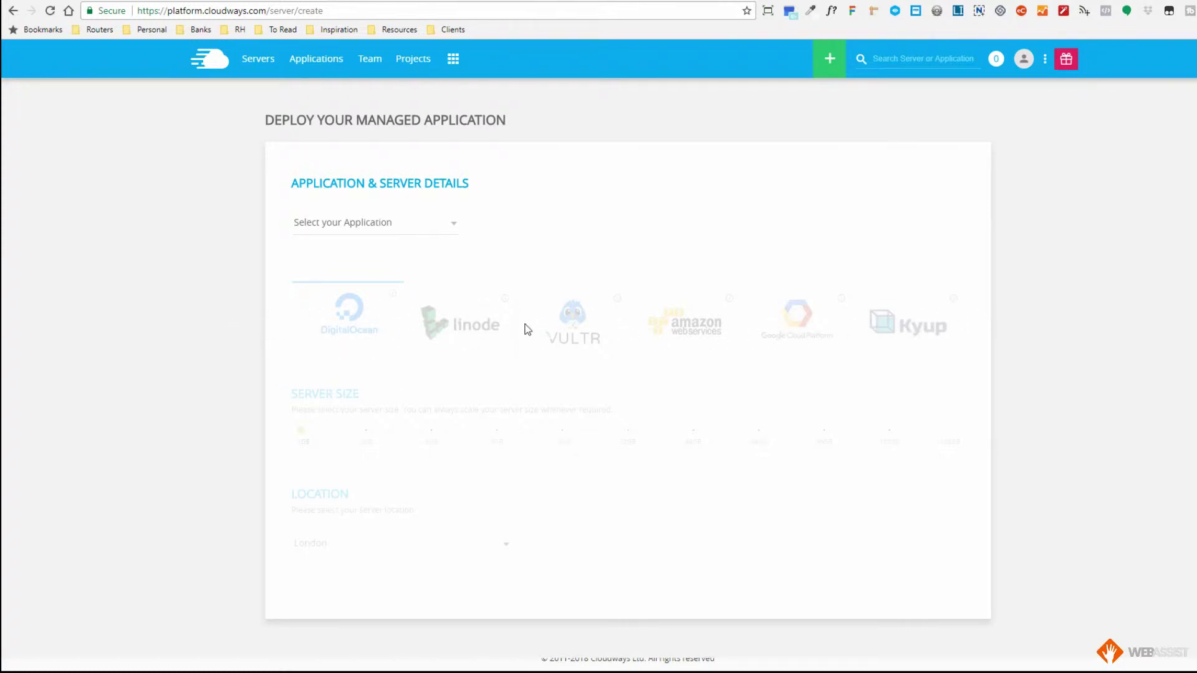
left_click(454, 227)
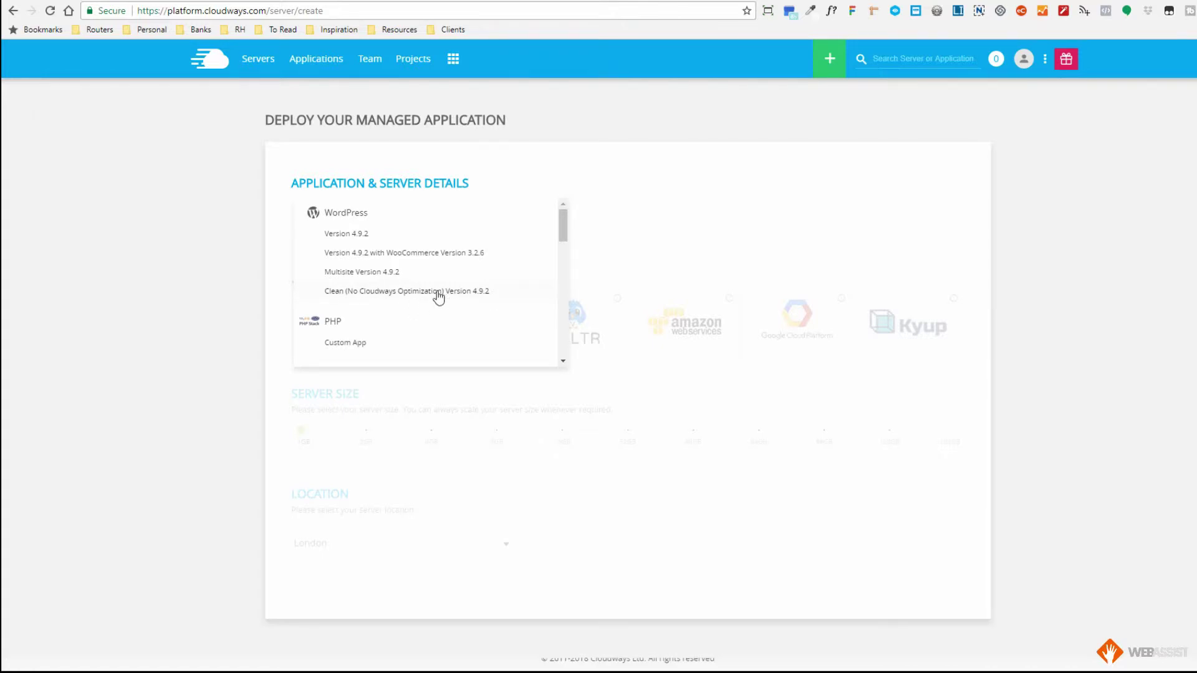
left_click(347, 235)
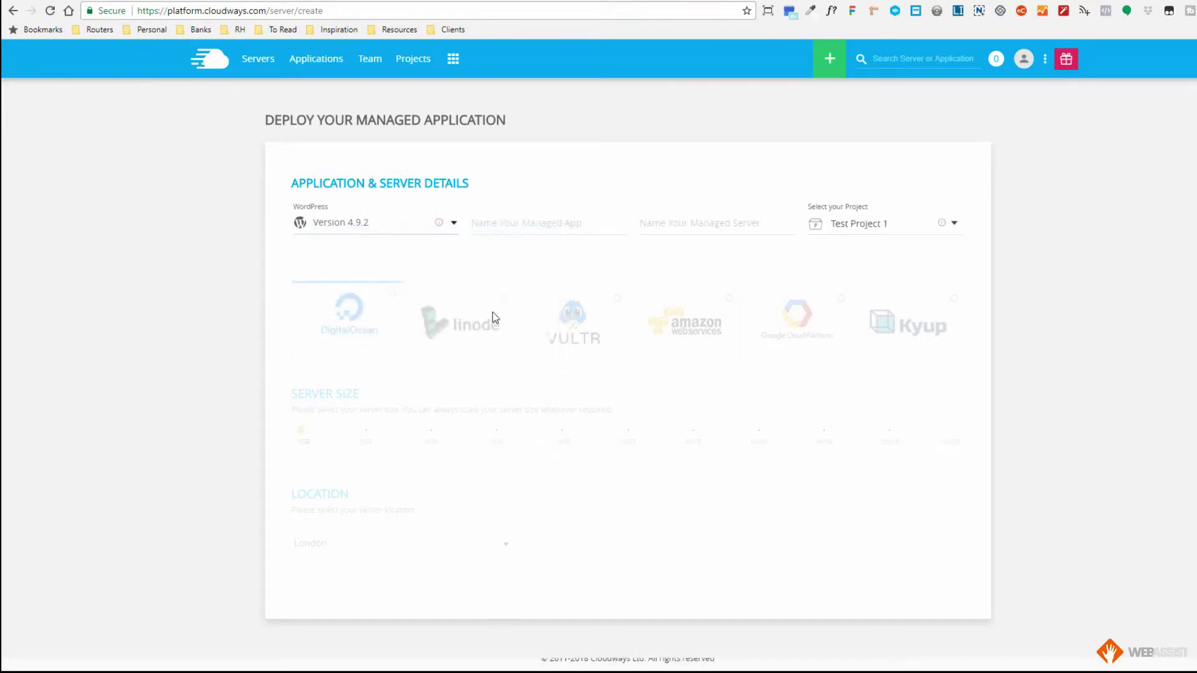
Name the managed app test-domain.com and the managed server Test Cloud 1.
left_click(546, 223)
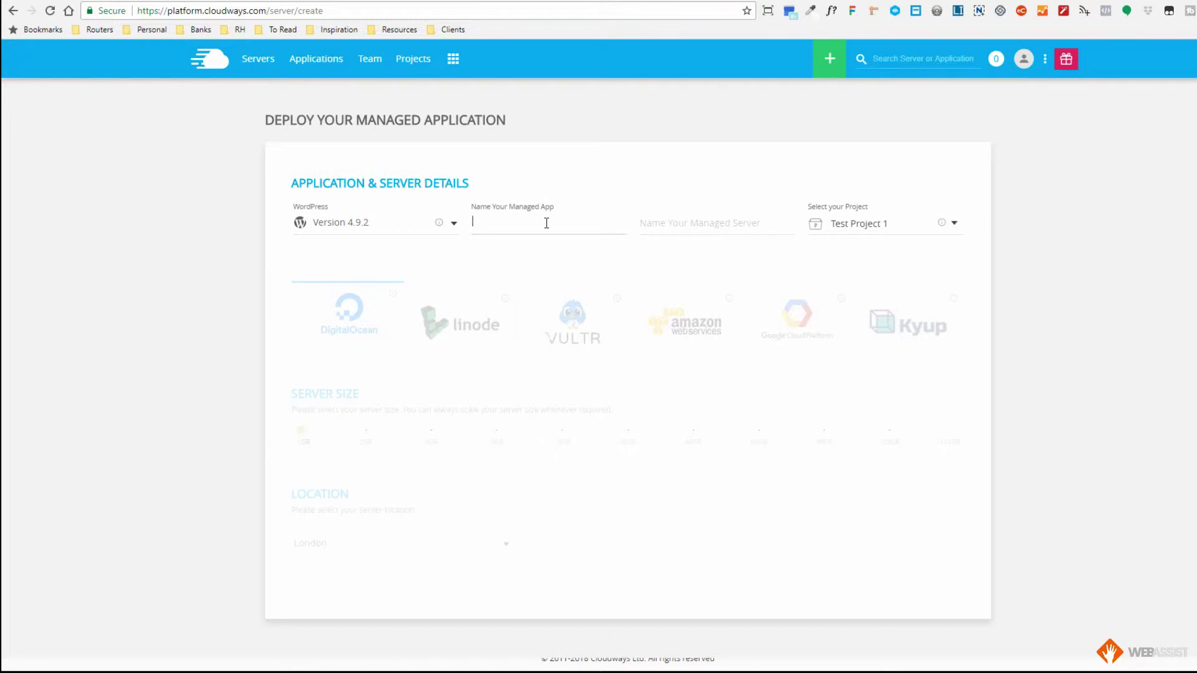
type("test")
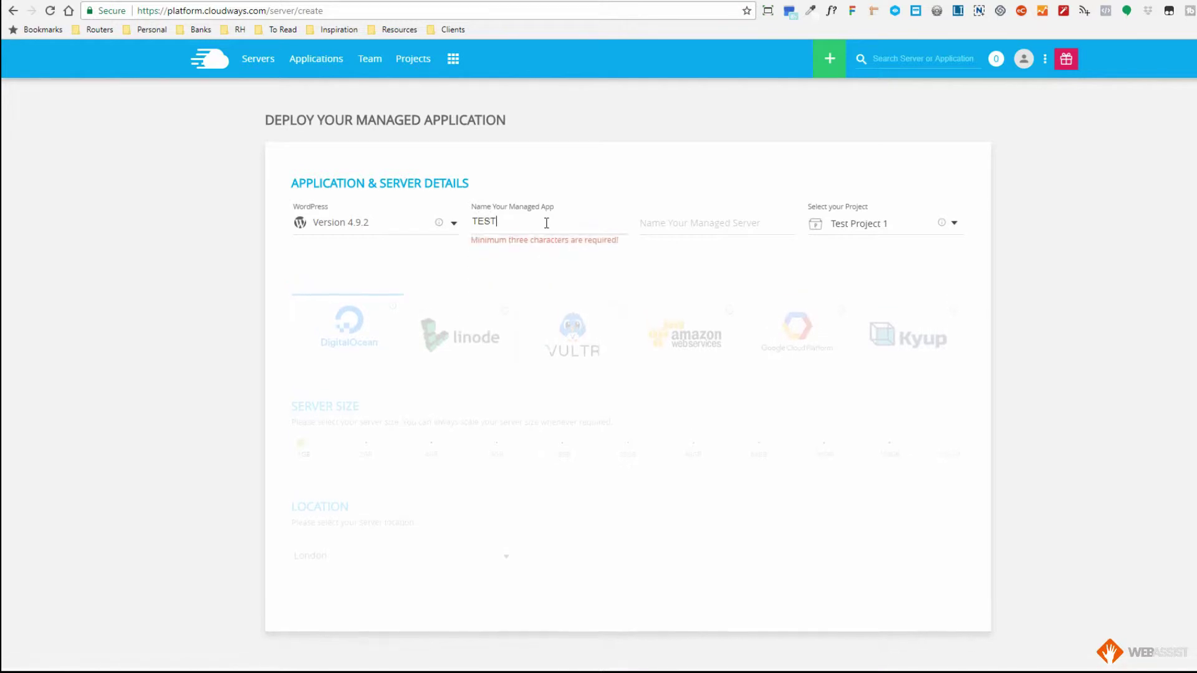
key("BackSpace")
key("BackSpace")
key("BackSpace")
key("BackSpace")
type("test-")
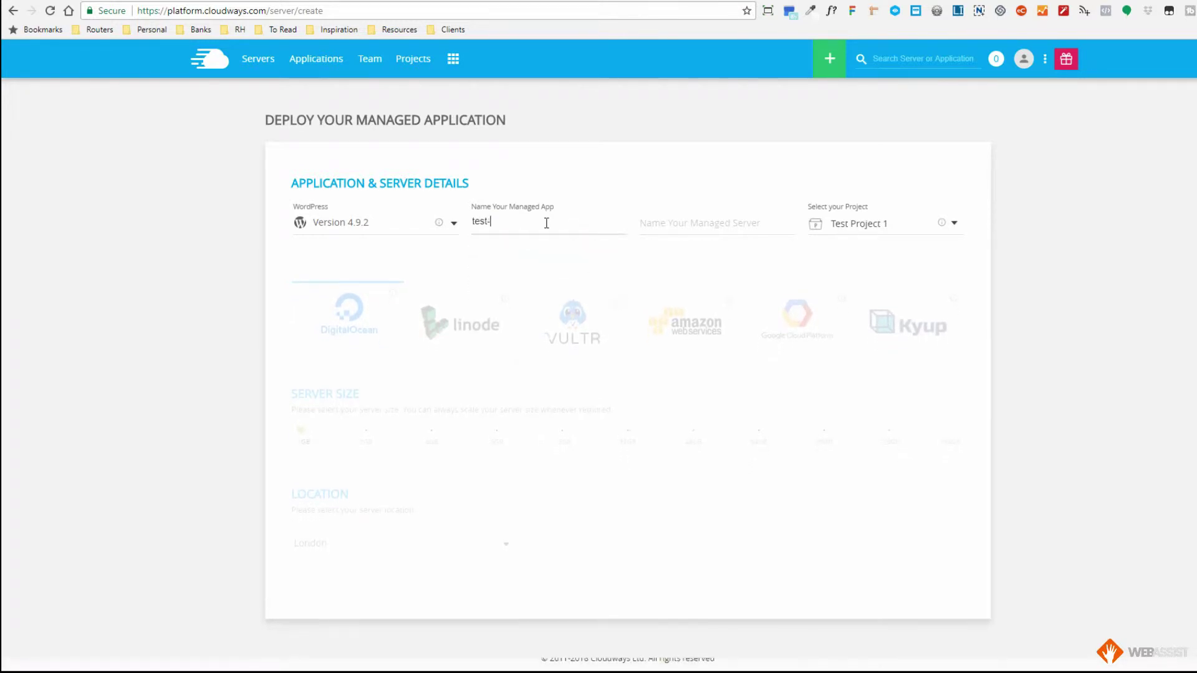
type("domain.com")
key("Tab")
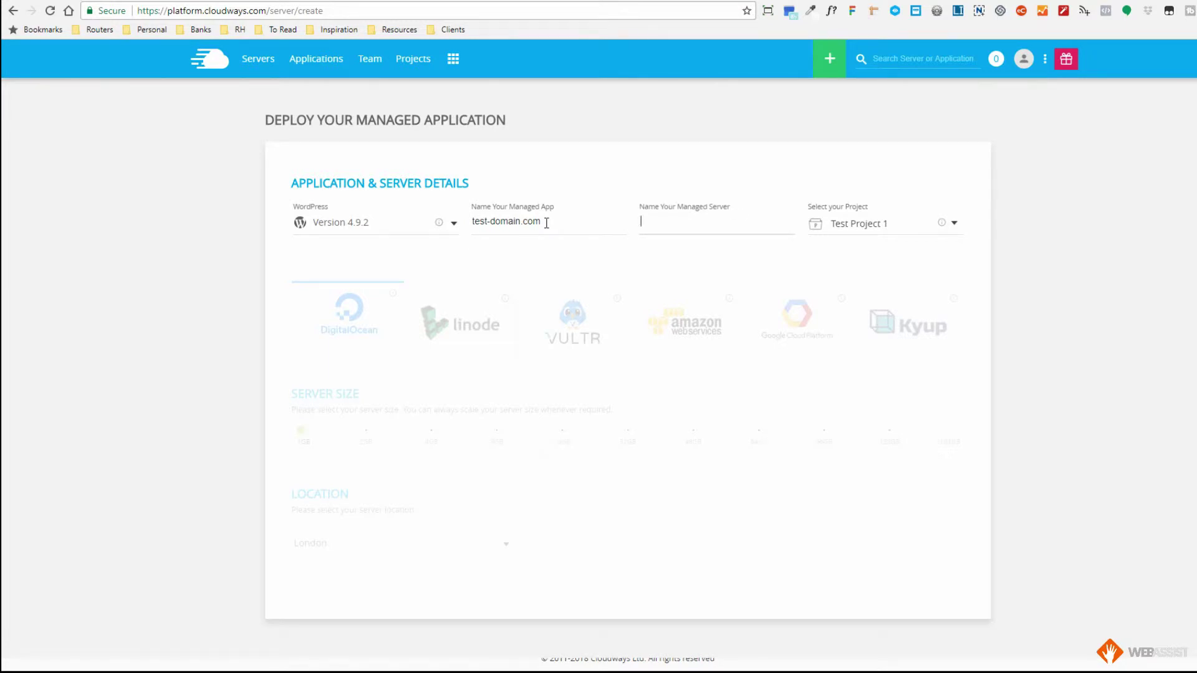
type("Test Cloud ")
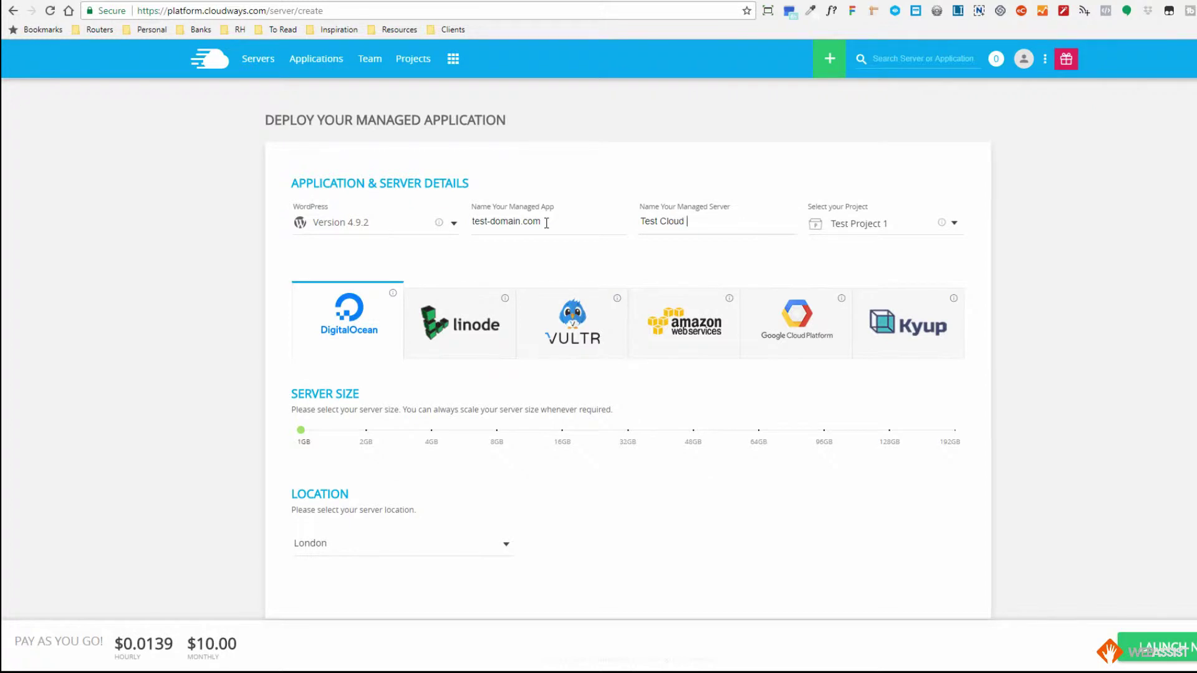
type("1")
Check the monthly price of DigitalOcean's 1GB server and bring up the Linode plans for comparison.
mouse_move(310, 434)
left_click_drag(188, 644, 264, 649)
left_click(253, 636)
left_click(460, 326)
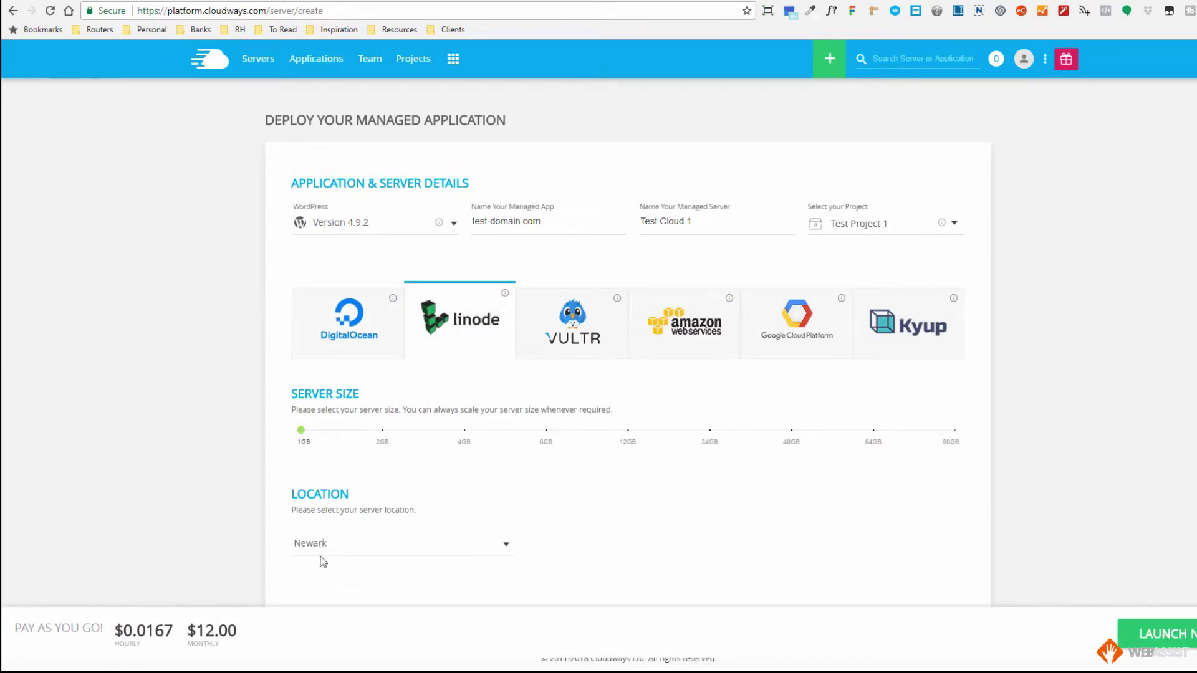
Select Vultr as the cloud provider and review its monthly price and the specifications of the smallest sizes.
left_click(549, 338)
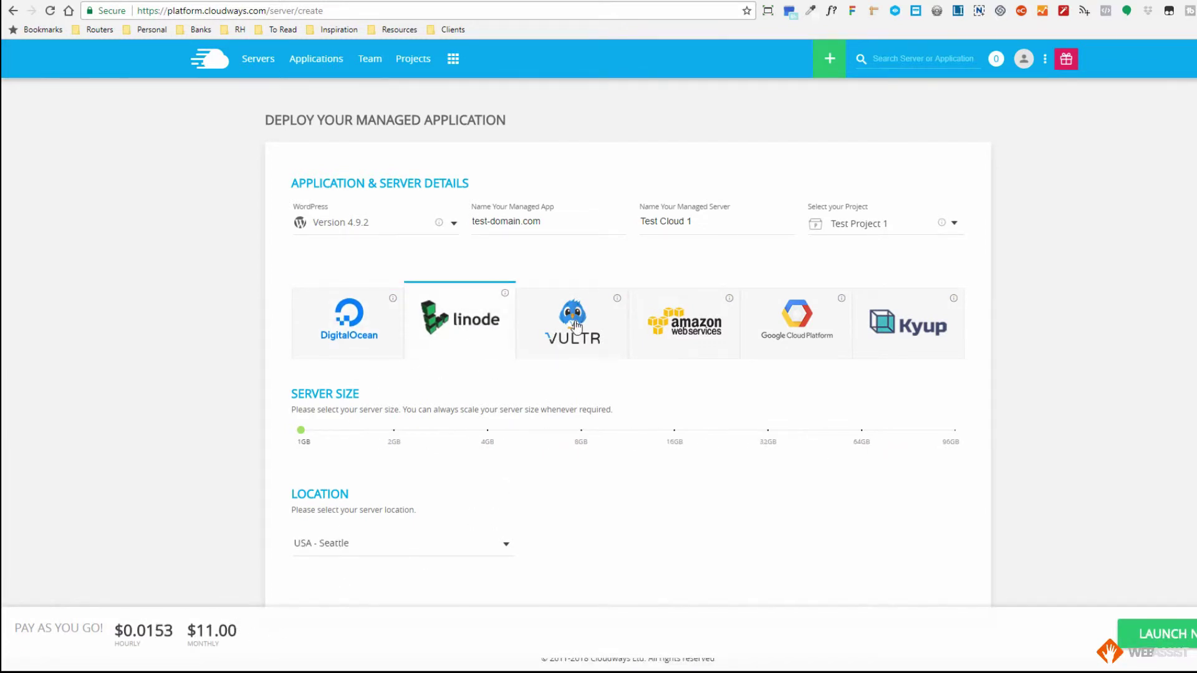
double_click(193, 634)
left_click(637, 509)
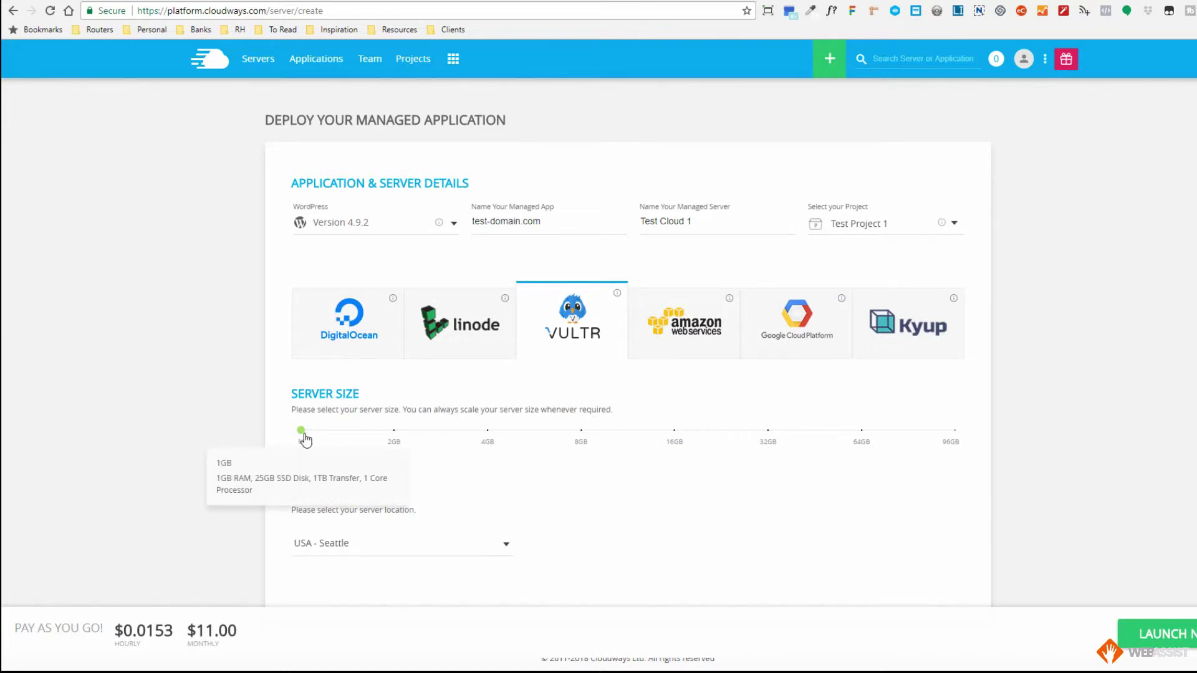
mouse_move(305, 445)
mouse_move(395, 452)
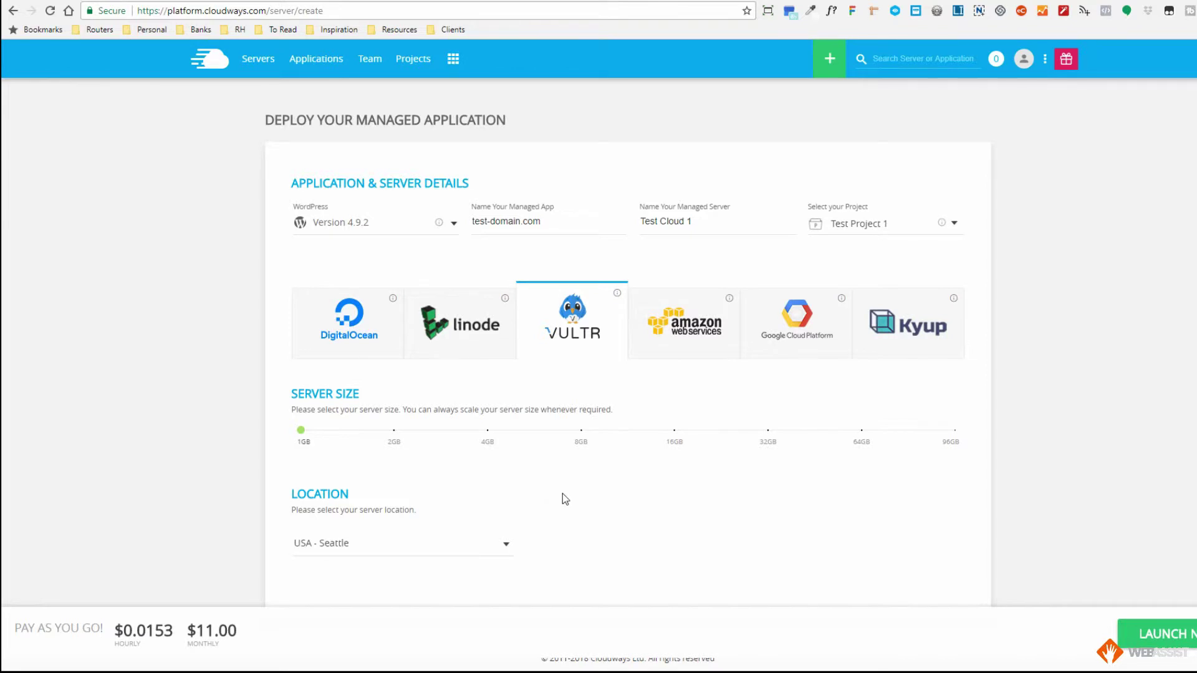
Try the 4GB server size and check its specifications and monthly price.
left_click_drag(302, 431, 489, 433)
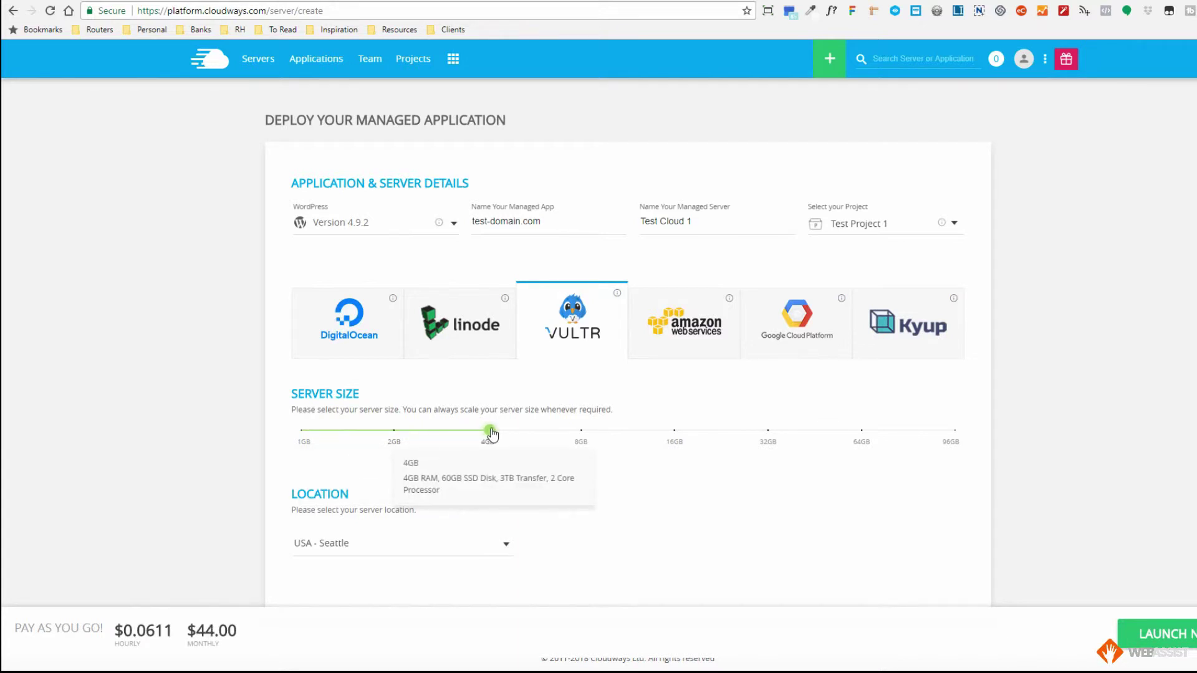
mouse_move(489, 437)
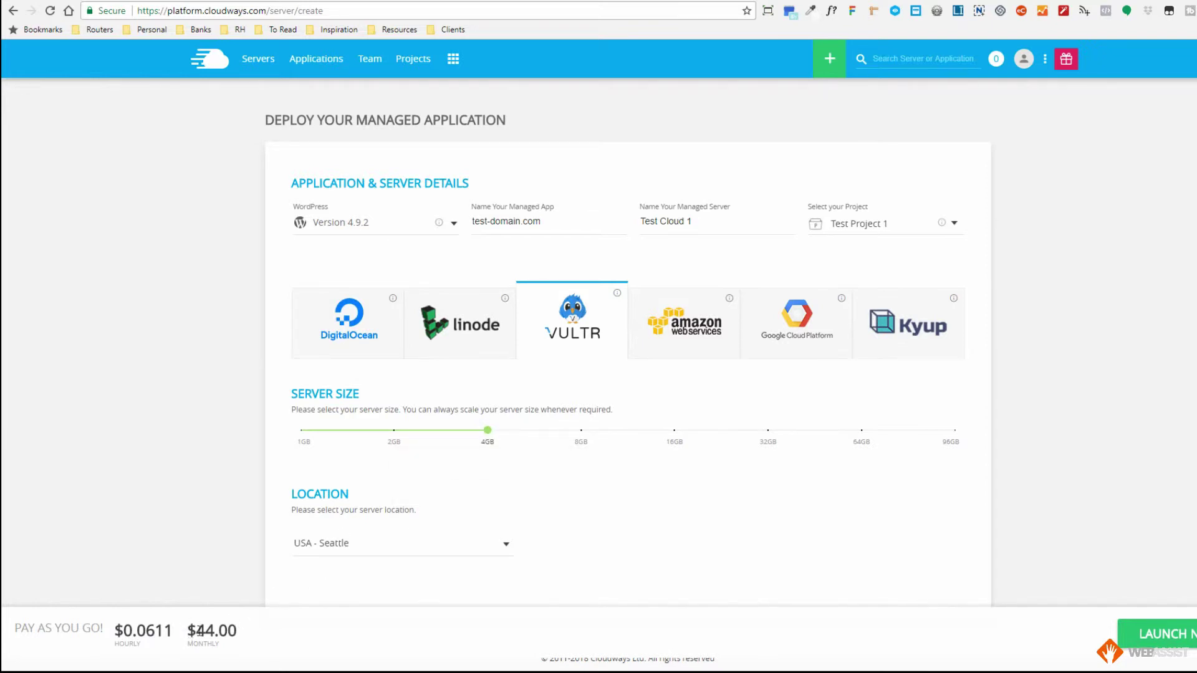
left_click_drag(187, 630, 237, 628)
left_click(721, 518)
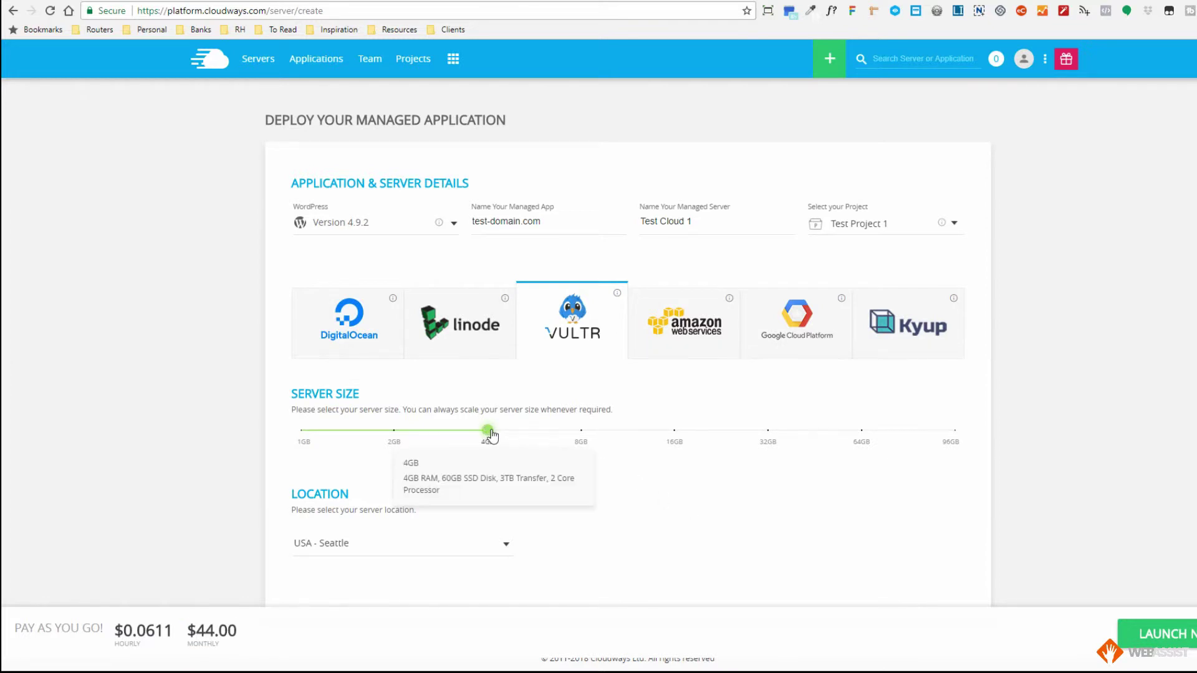
Preview the 96GB server size with its monthly price and specifications, and return the size to 1GB.
left_click_drag(488, 431, 956, 436)
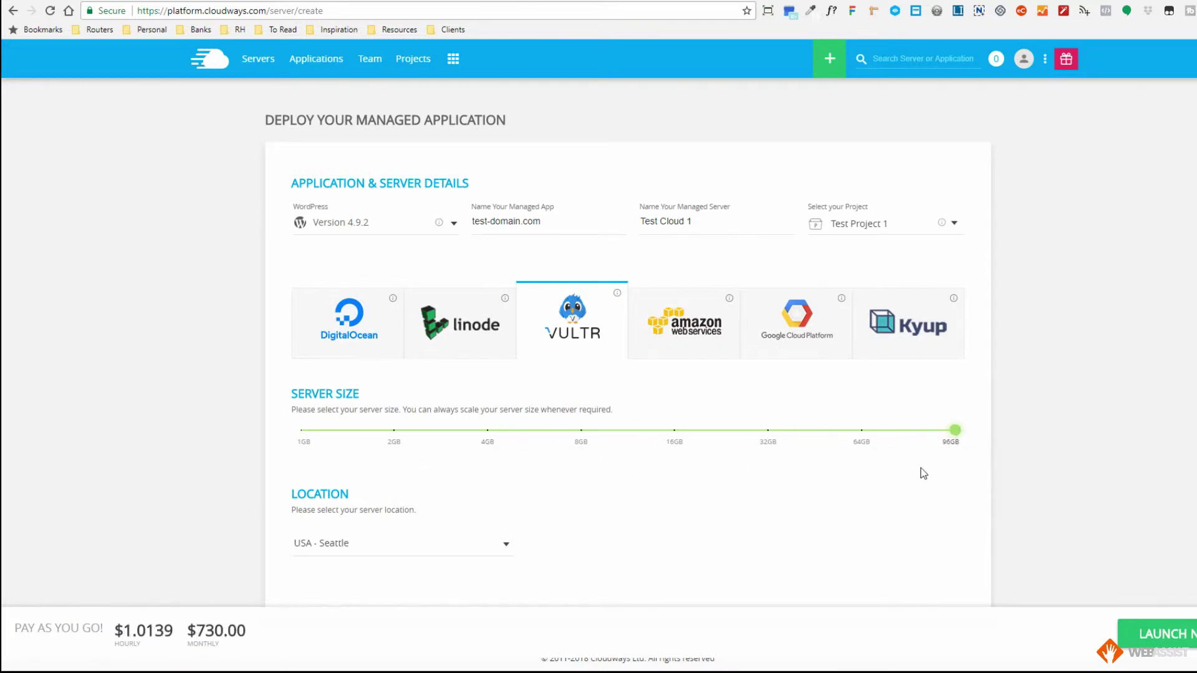
left_click_drag(188, 630, 251, 631)
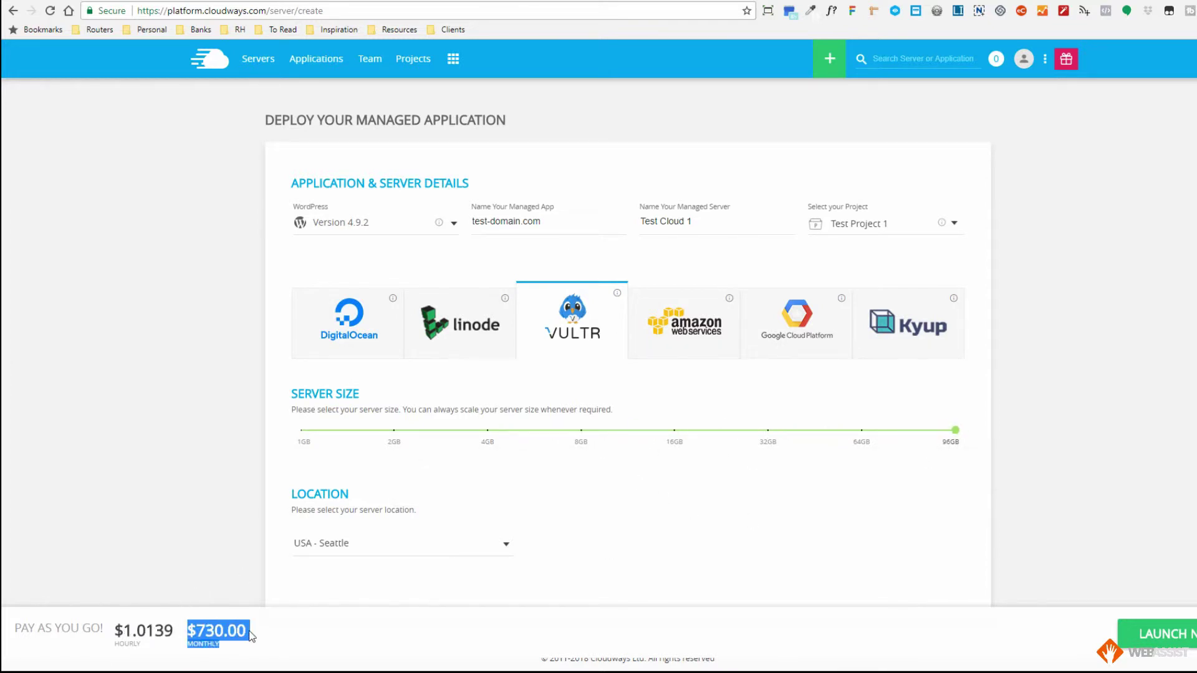
left_click(887, 477)
mouse_move(956, 436)
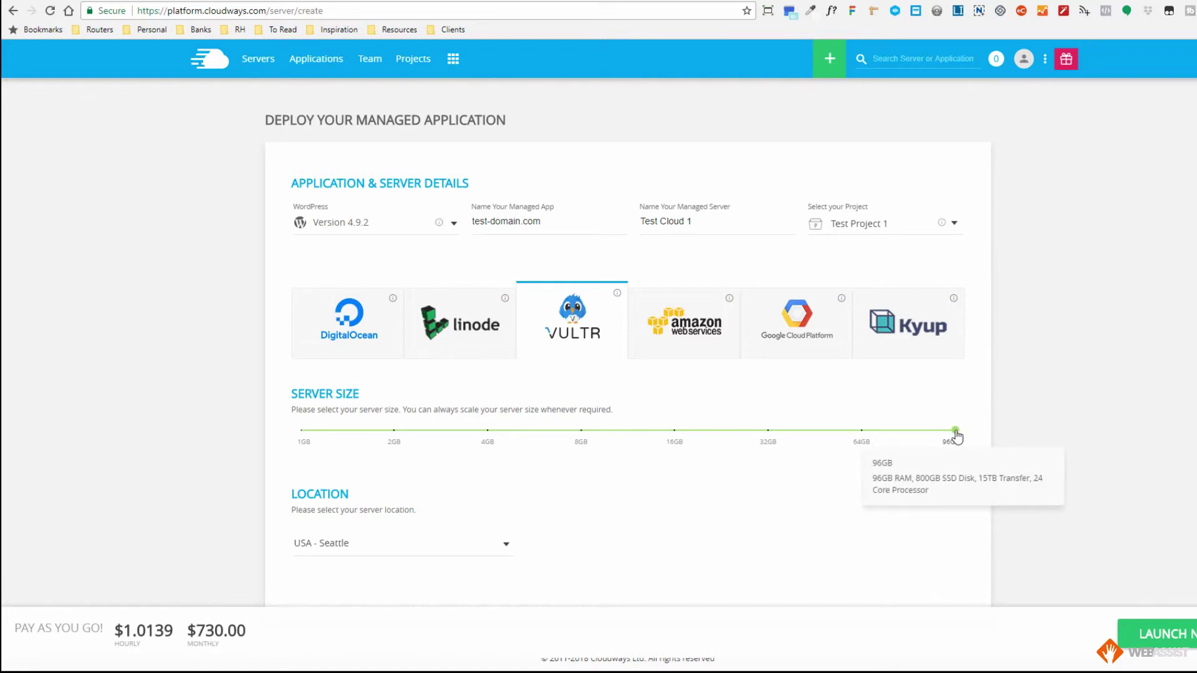
left_click_drag(957, 435, 297, 436)
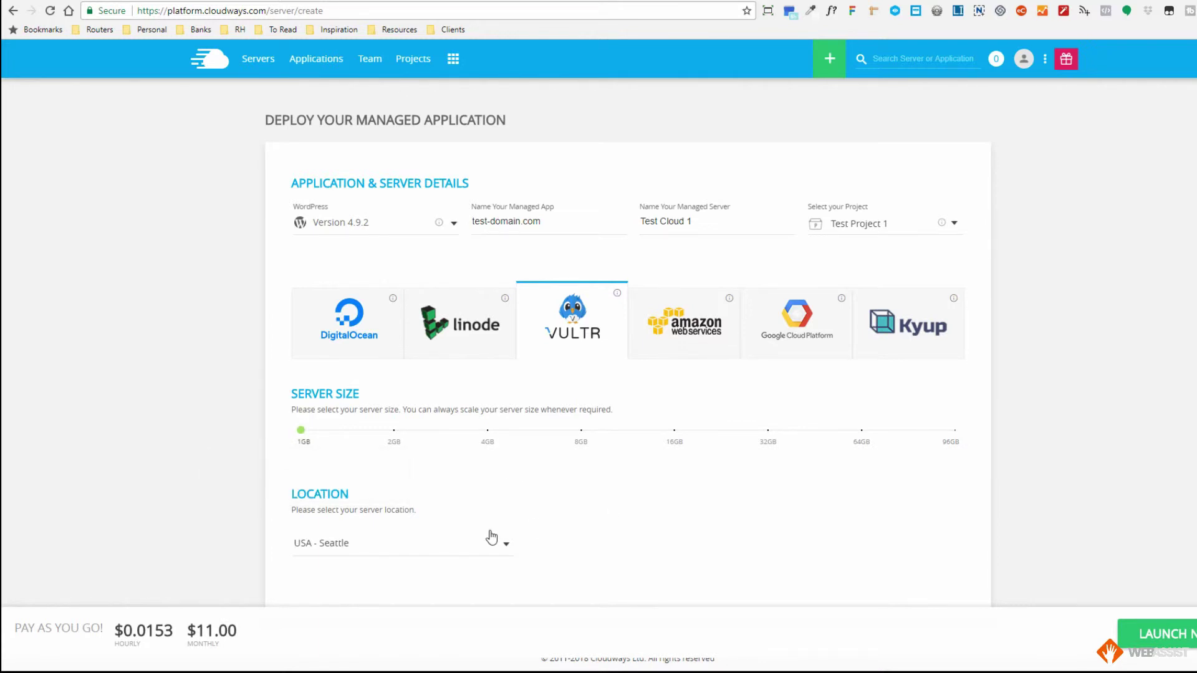
Browse the available server locations and set the location to EU - London.
scroll(686, 479, "down", 2)
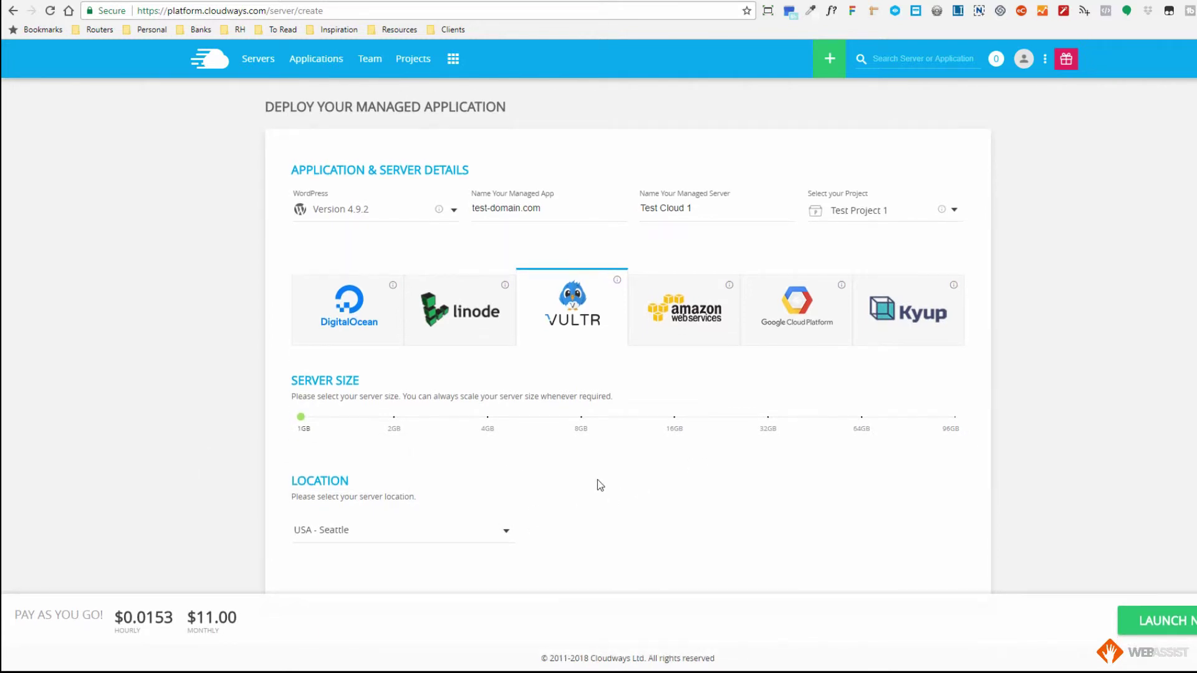
left_click(506, 536)
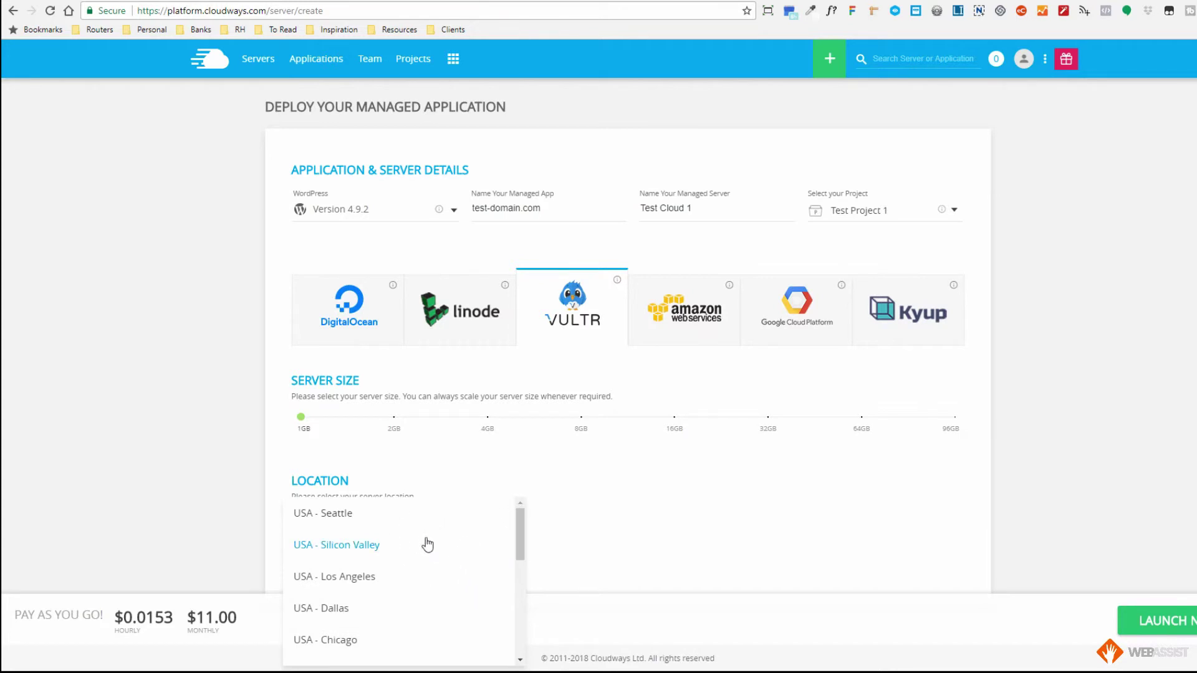
scroll(409, 569, "down", 4)
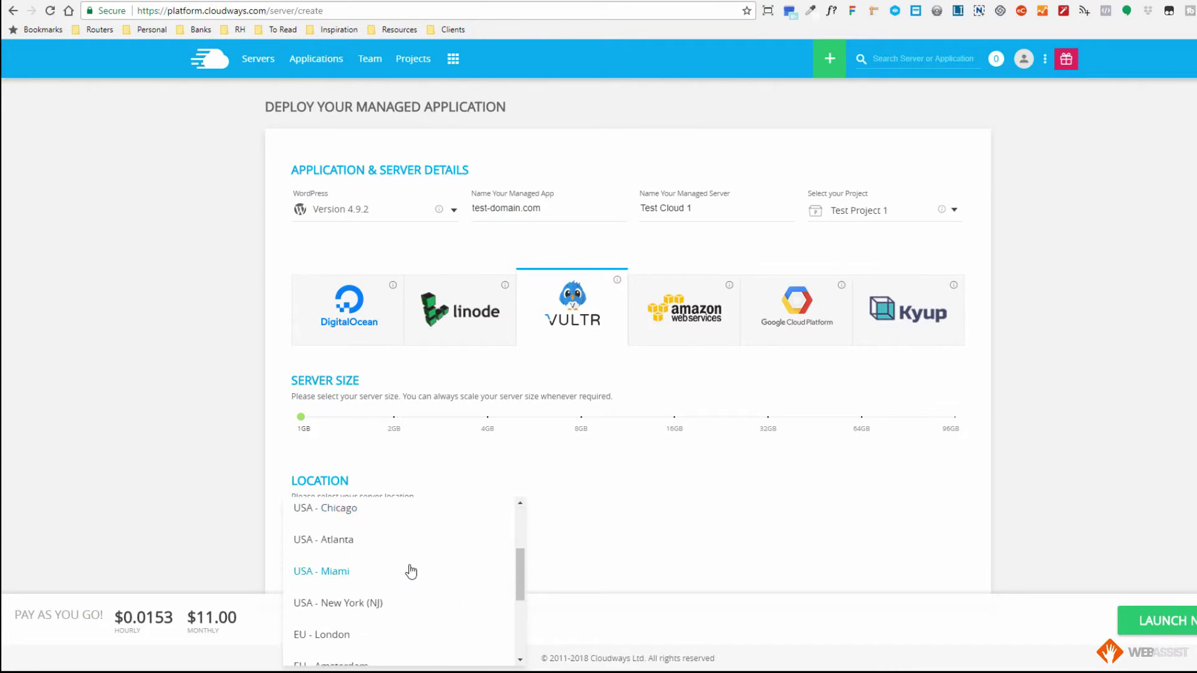
scroll(411, 572, "down", 1)
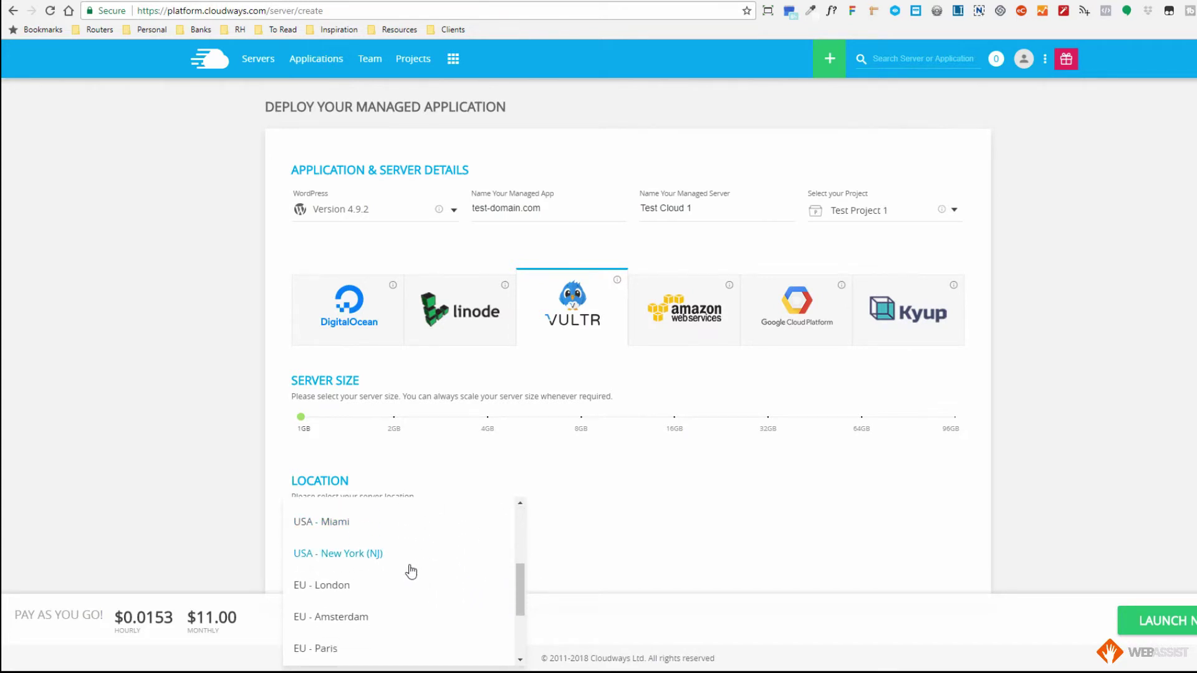
scroll(381, 551, "down", 2)
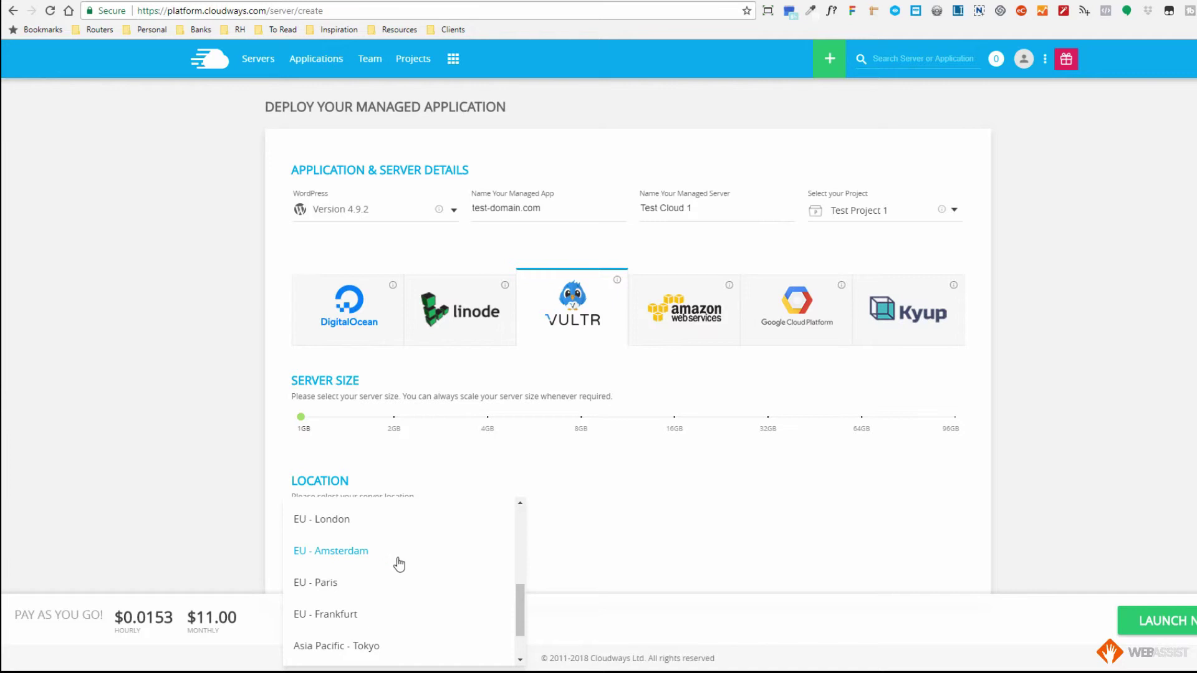
scroll(398, 564, "up", 3)
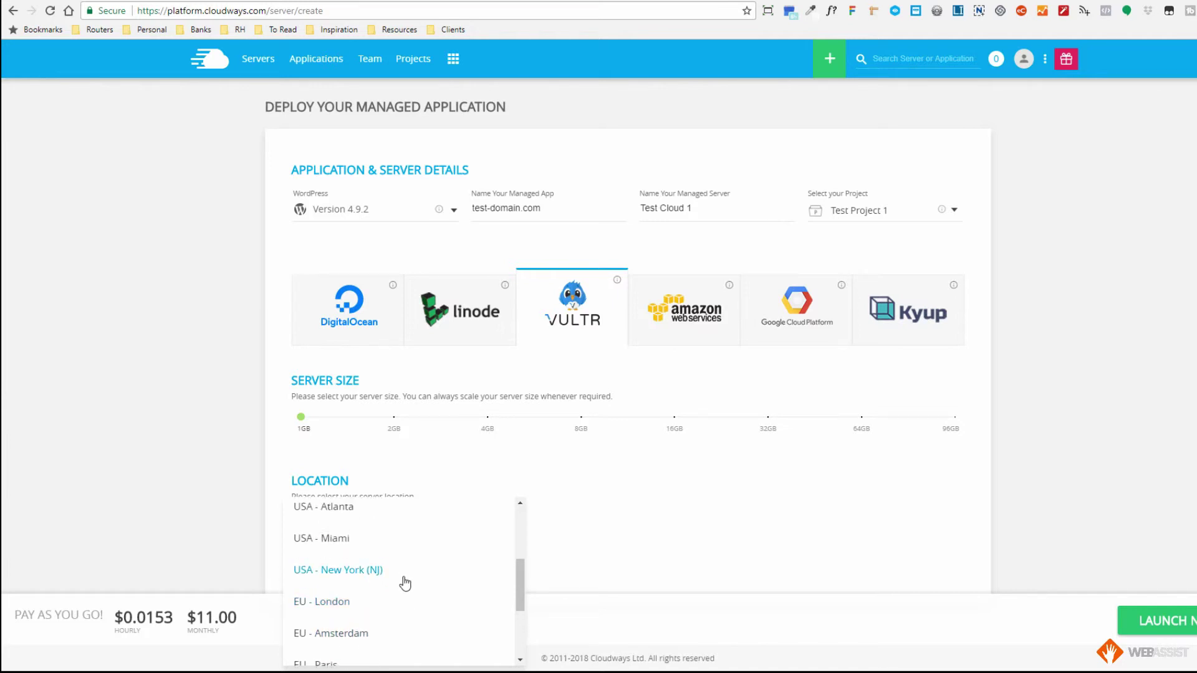
scroll(405, 584, "down", 1)
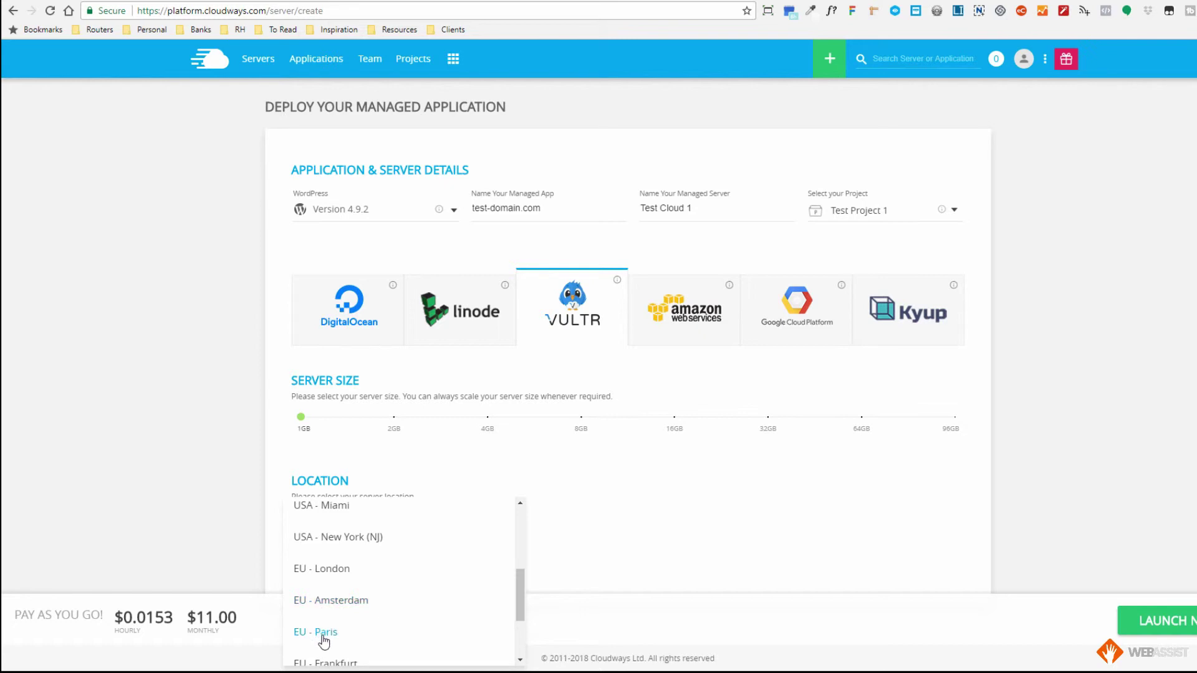
scroll(332, 642, "down", 1)
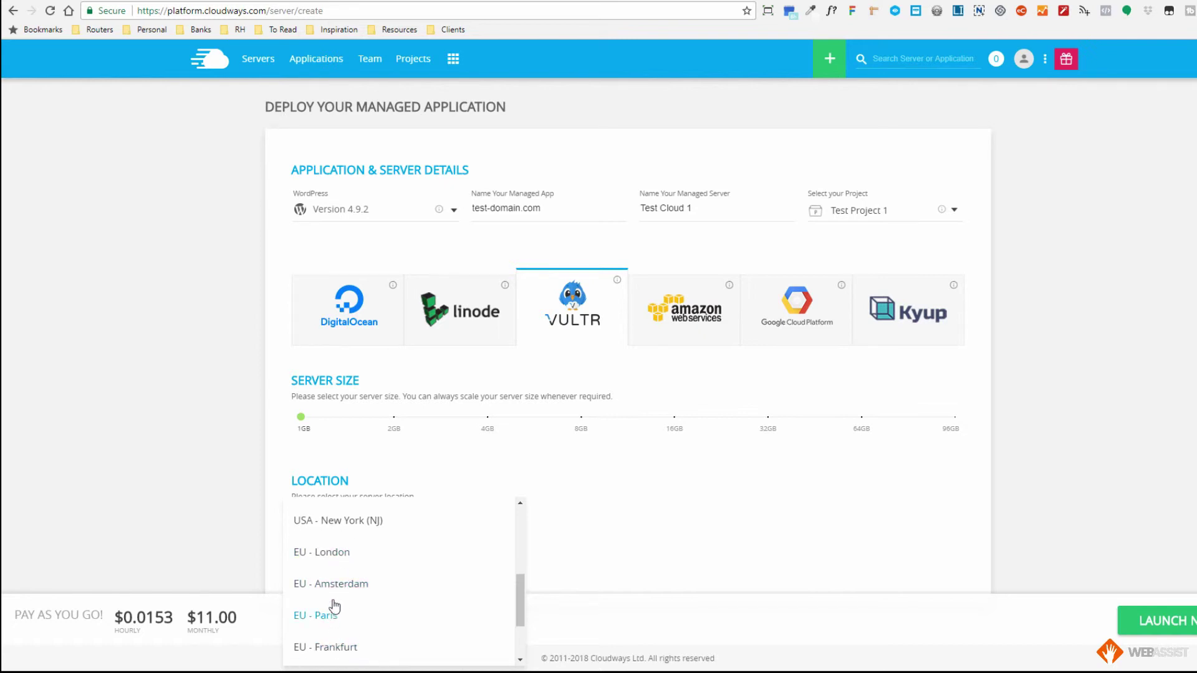
left_click(330, 554)
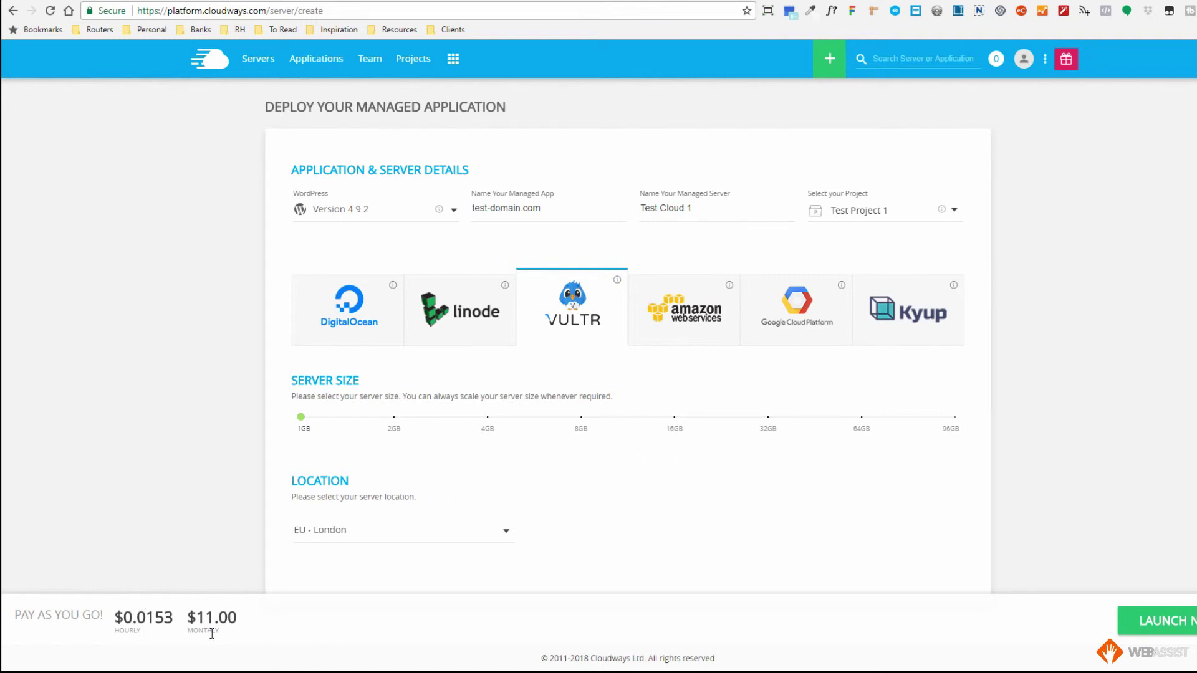
Review the monthly and hourly pay-as-you-go prices of the configured server.
left_click_drag(189, 616, 248, 619)
left_click(584, 537)
left_click_drag(116, 617, 175, 617)
left_click(145, 616)
left_click_drag(114, 614, 173, 610)
left_click(160, 637)
left_click_drag(114, 617, 173, 616)
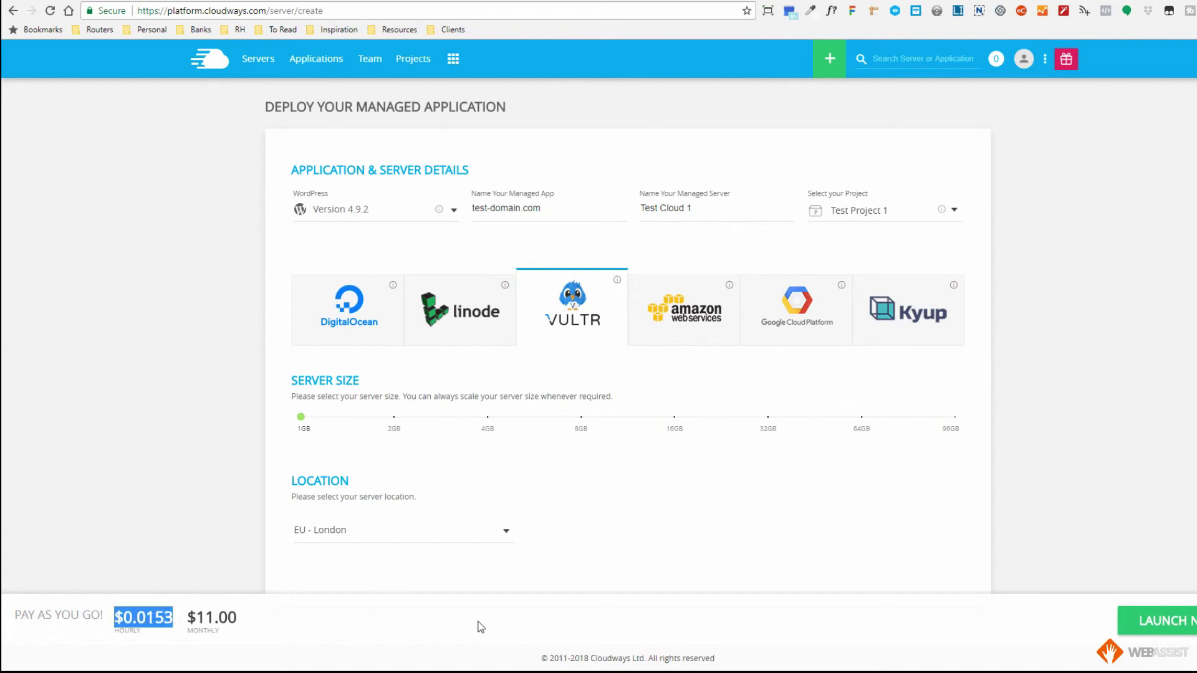
left_click(718, 559)
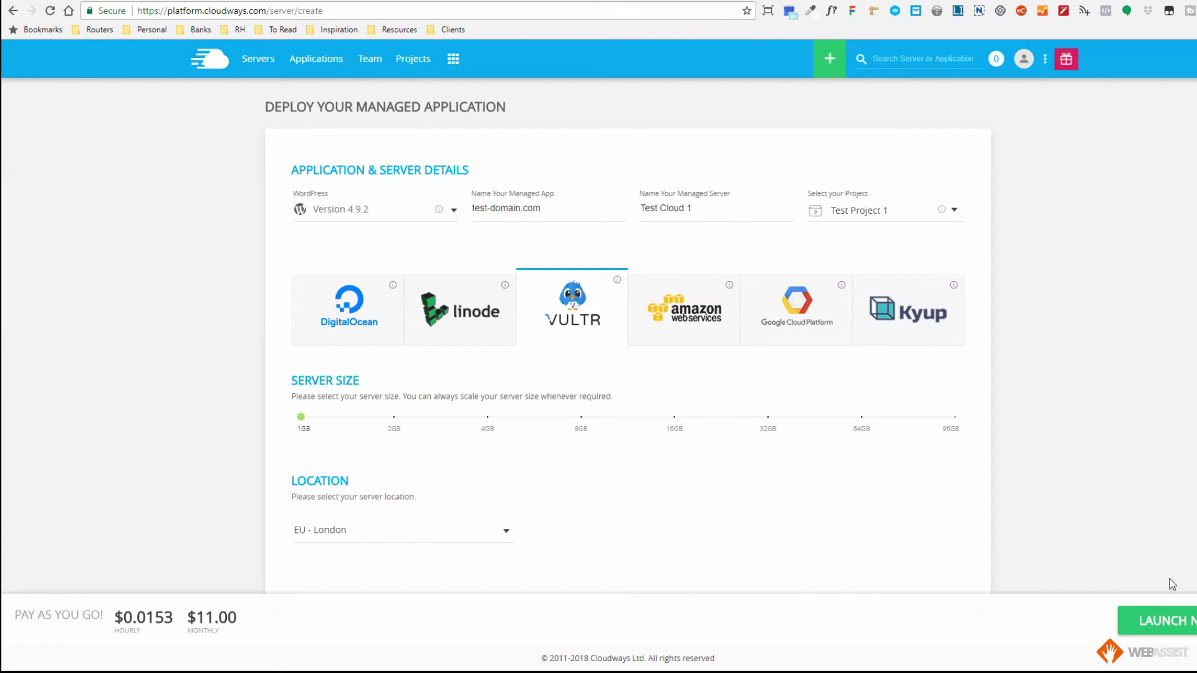
Launch the configured Vultr server with its WordPress application.
left_click(1163, 626)
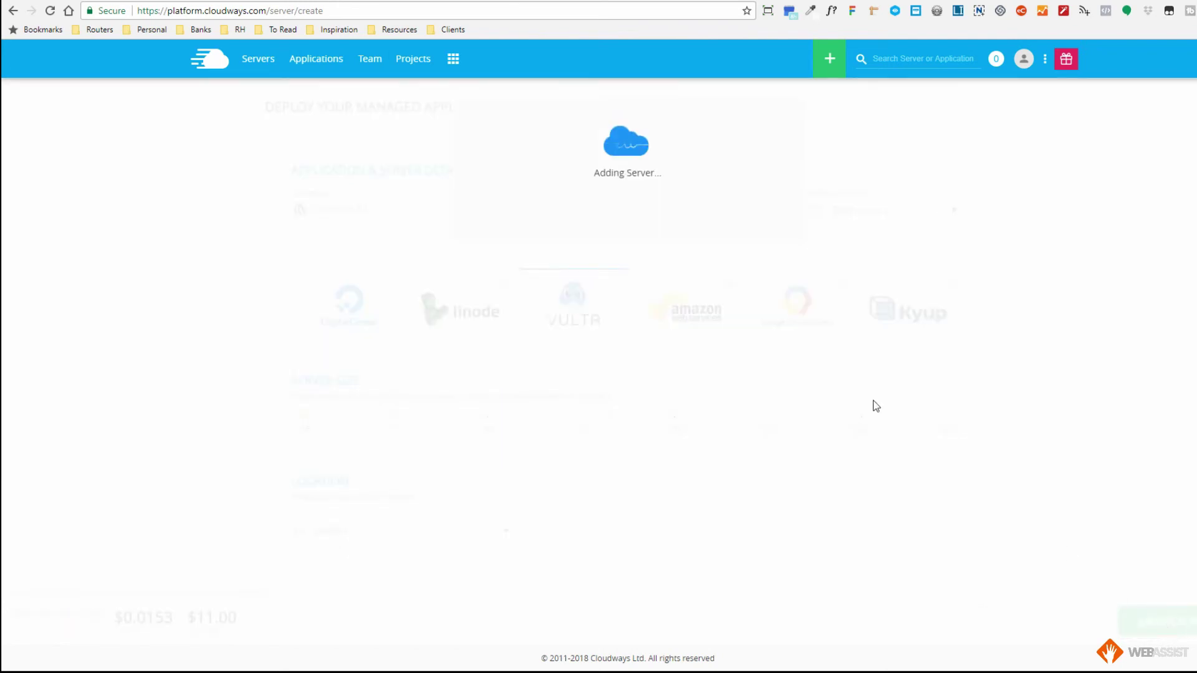